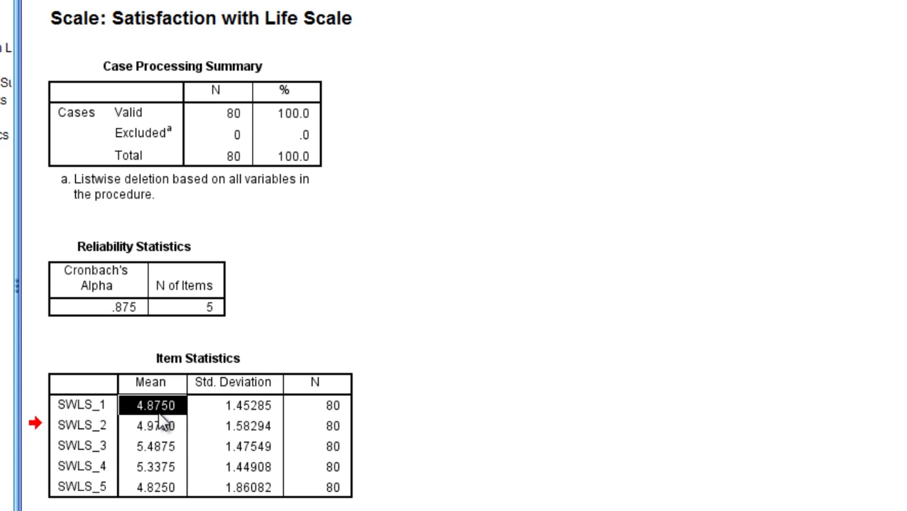
Step: Highlight each item's mean and standard deviation, SWLS_1 to SWLS_5 (SDs 1.45285 to 1.86082)
{"action": "left_click", "coordinate": [250, 412]}
{"action": "left_click", "coordinate": [147, 421]}
{"action": "left_click", "coordinate": [235, 434]}
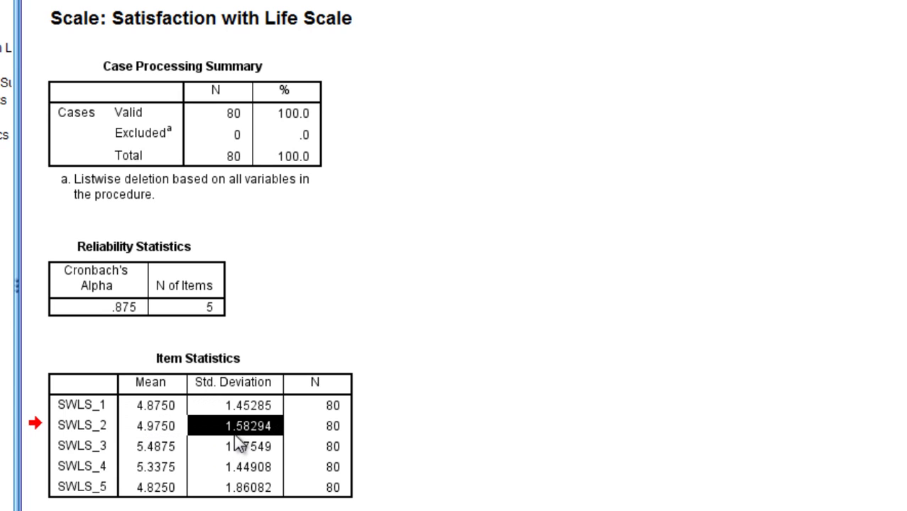
{"action": "left_click", "coordinate": [164, 446]}
{"action": "left_click", "coordinate": [227, 448]}
{"action": "left_click", "coordinate": [163, 472]}
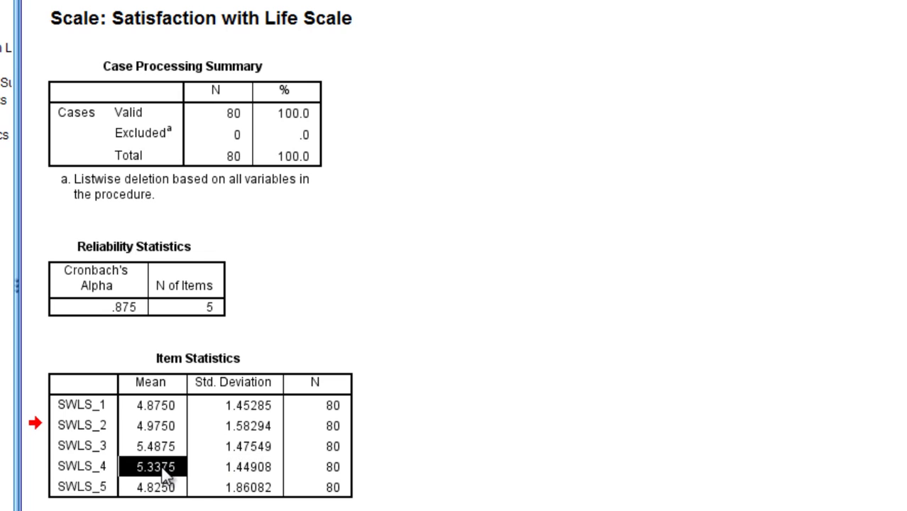
{"action": "left_click", "coordinate": [230, 472]}
{"action": "left_click", "coordinate": [177, 487]}
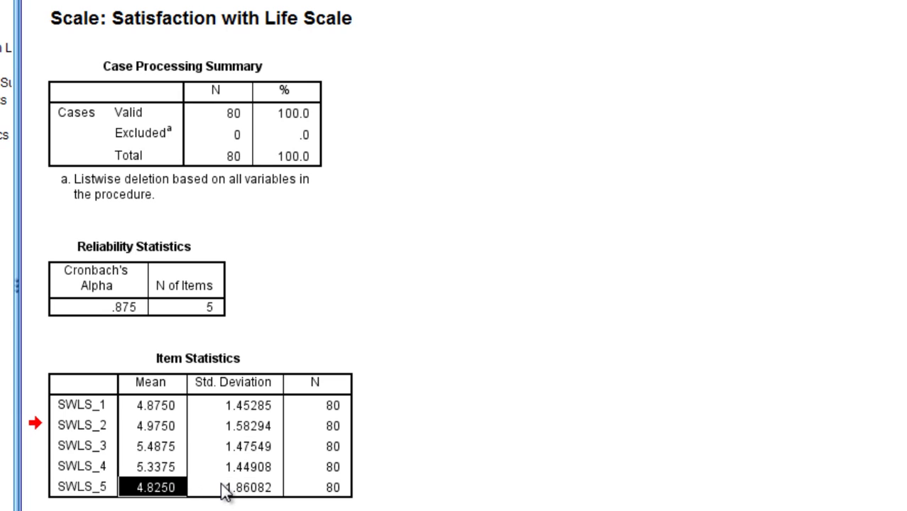
{"action": "left_click", "coordinate": [224, 490]}
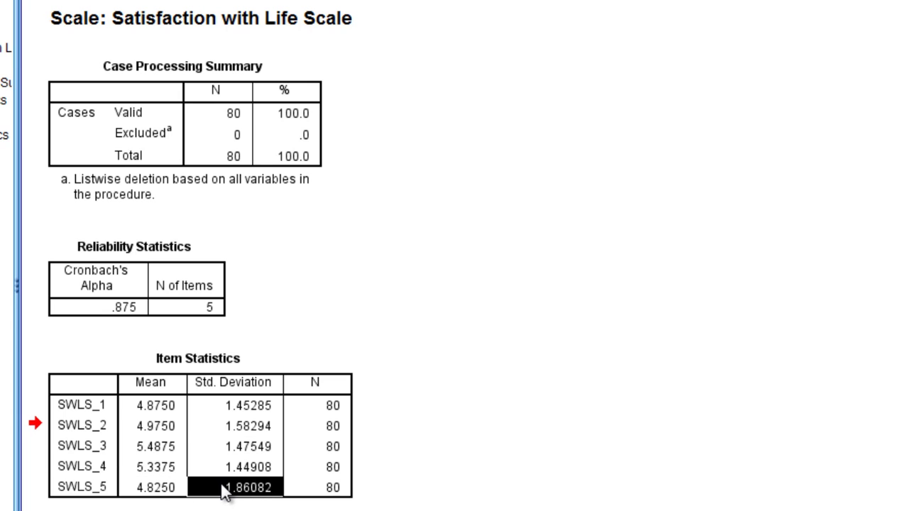
Step: Compare SWLS_3's highest mean 5.4875 with SWLS_5's lowest 4.8250, then review the Std. Deviation column
{"action": "left_click", "coordinate": [163, 451]}
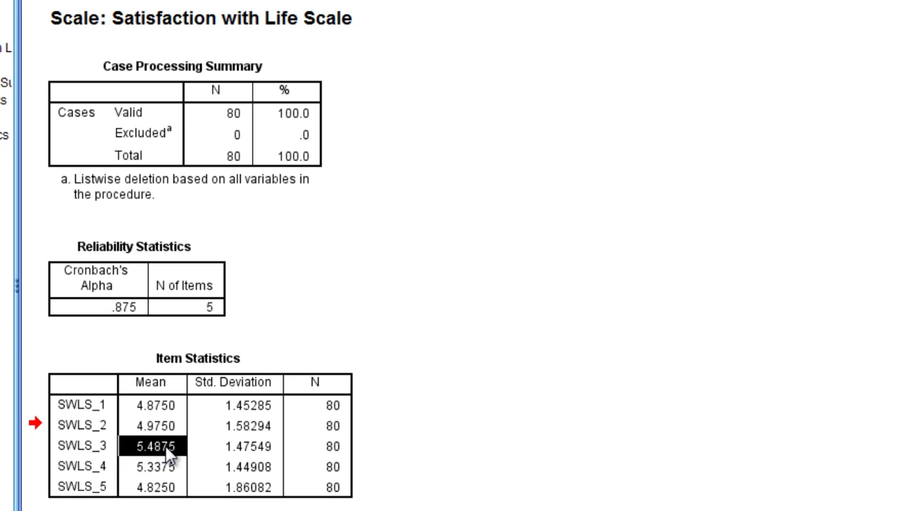
{"action": "left_click", "coordinate": [170, 492]}
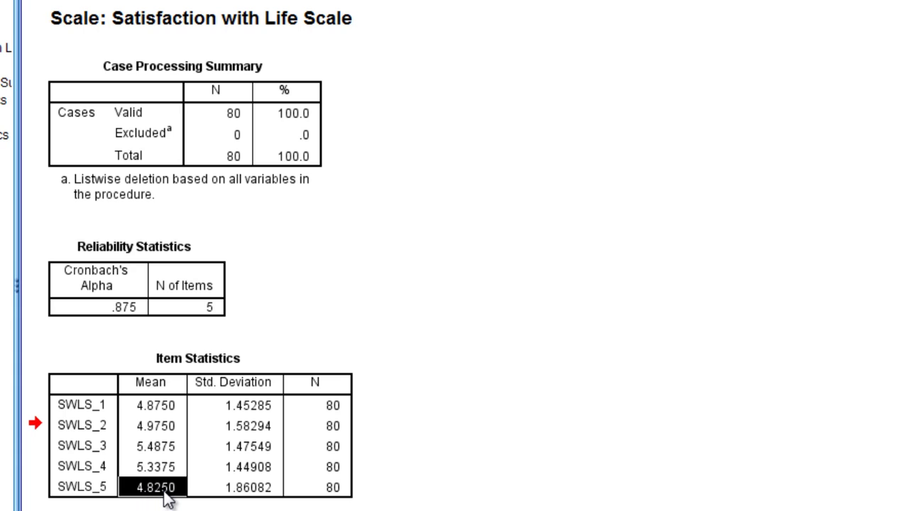
{"action": "left_click", "coordinate": [261, 497]}
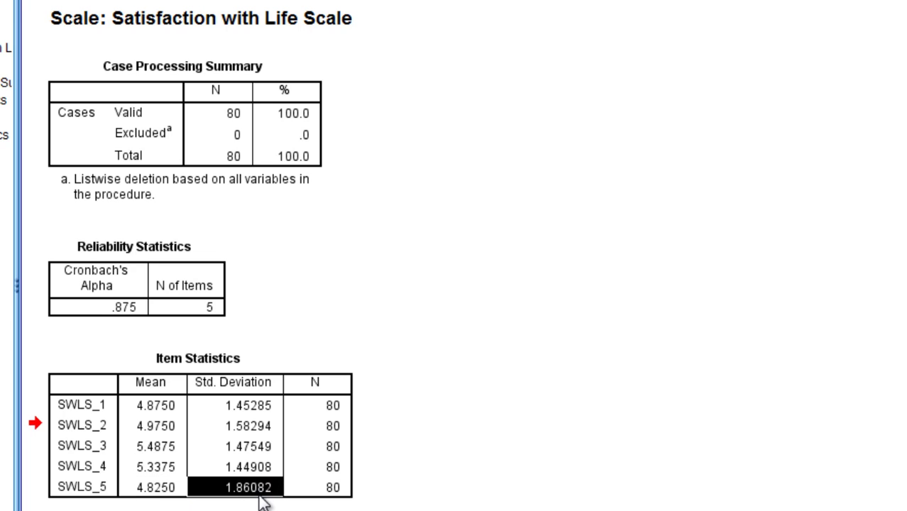
{"action": "left_click", "coordinate": [262, 465]}
{"action": "left_click", "coordinate": [264, 445]}
{"action": "left_click", "coordinate": [269, 426]}
{"action": "left_click", "coordinate": [272, 412]}
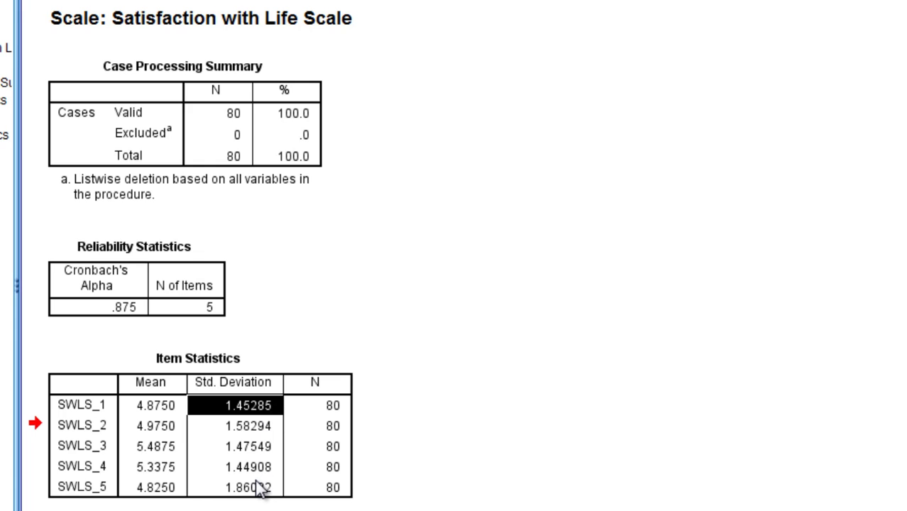
{"action": "left_click", "coordinate": [269, 387]}
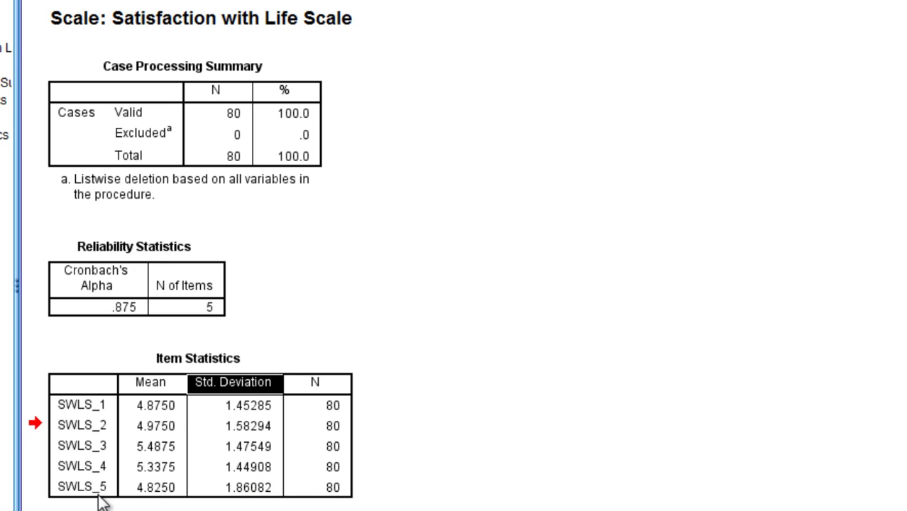
{"action": "left_click", "coordinate": [254, 496]}
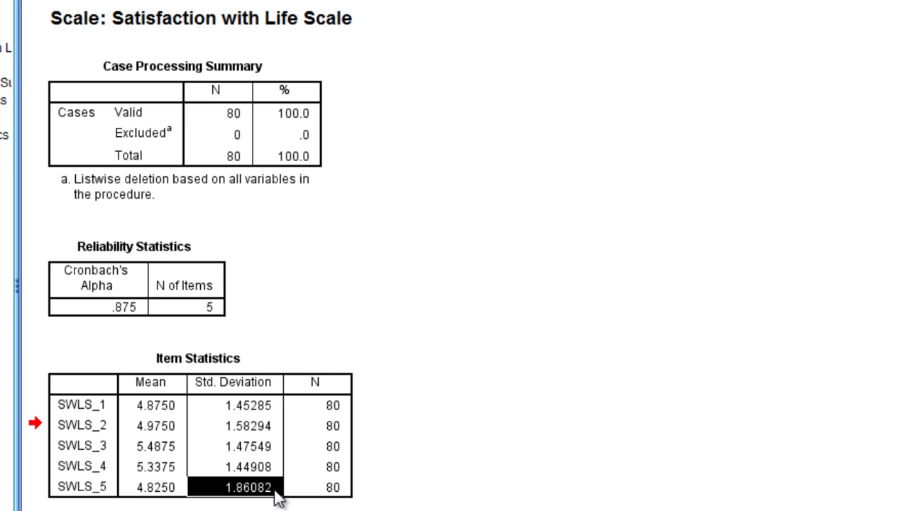
{"action": "left_click", "coordinate": [263, 429]}
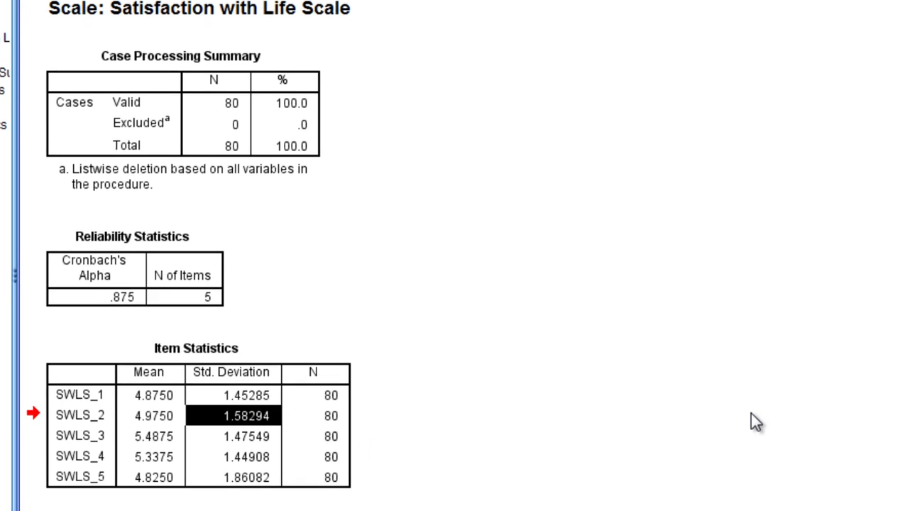
Step: Select the Item-Total Statistics table, then the Scale Statistics table (mean 25.5000, SD 6.42188)
{"action": "scroll", "coordinate": [698, 417], "scroll_direction": "down", "scroll_amount": 5}
{"action": "left_click", "coordinate": [213, 217]}
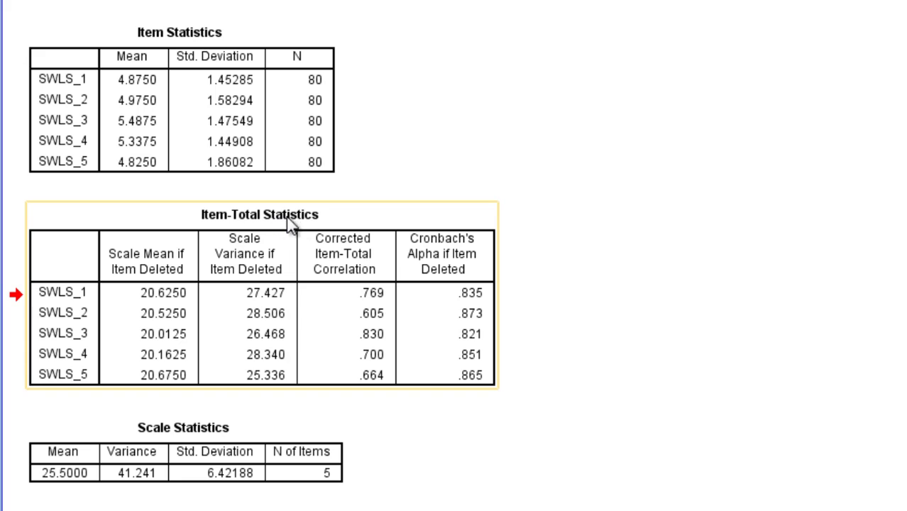
{"action": "left_click", "coordinate": [408, 400]}
{"action": "left_click", "coordinate": [198, 452]}
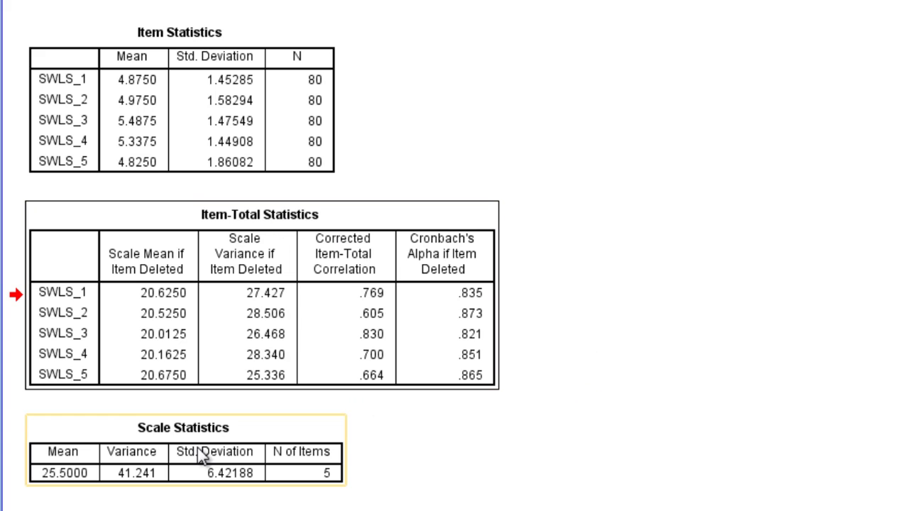
{"action": "left_click", "coordinate": [147, 449]}
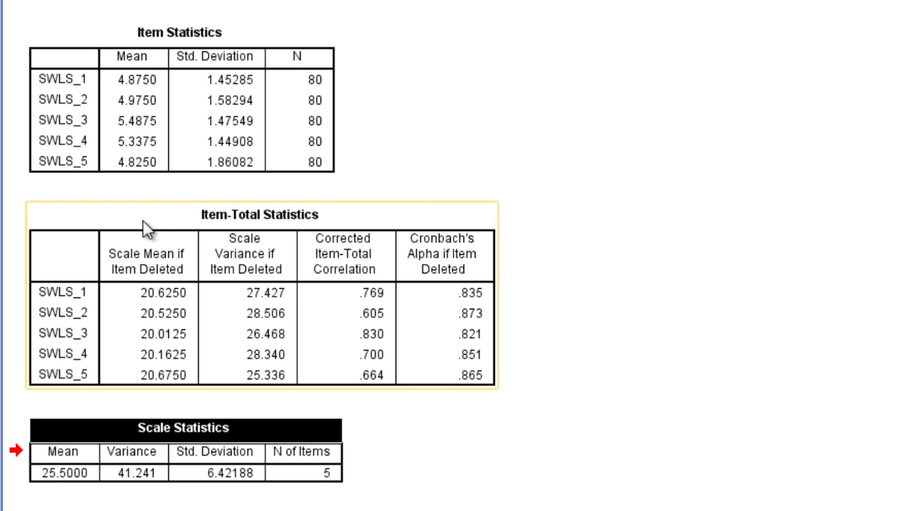
Step: Mark the alpha-if-item-deleted values in Item-Total Statistics, then activate Reliability Statistics and select the .875 alpha
{"action": "left_click", "coordinate": [292, 294]}
{"action": "double_click", "coordinate": [310, 222]}
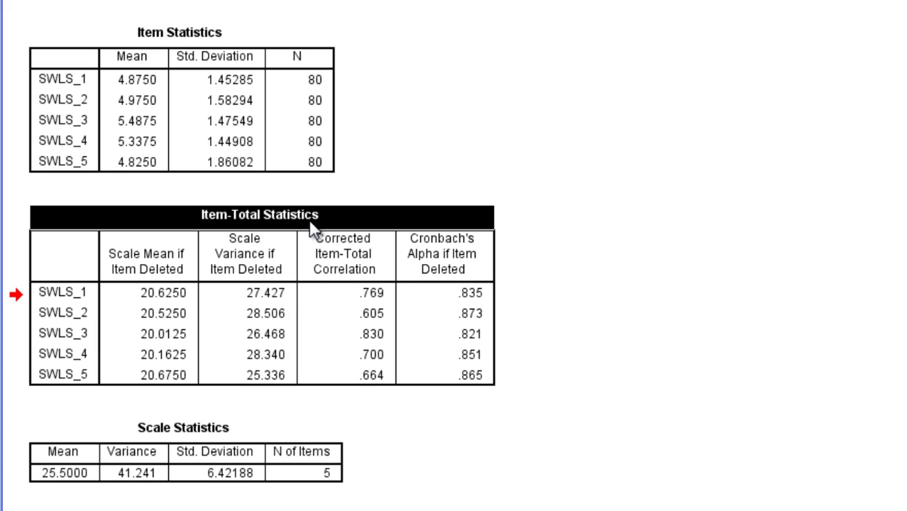
{"action": "left_click", "coordinate": [462, 264]}
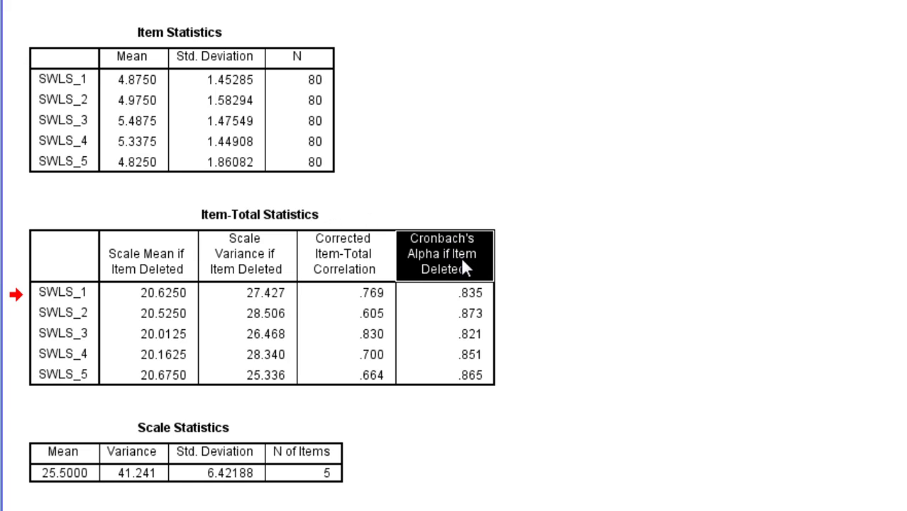
{"action": "left_click_drag", "start_coordinate": [485, 293], "coordinate": [472, 375]}
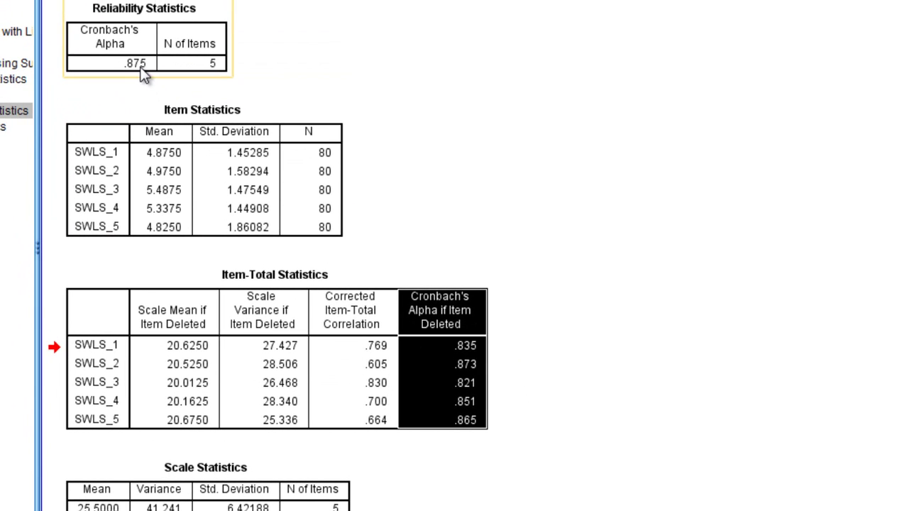
{"action": "left_click", "coordinate": [139, 68]}
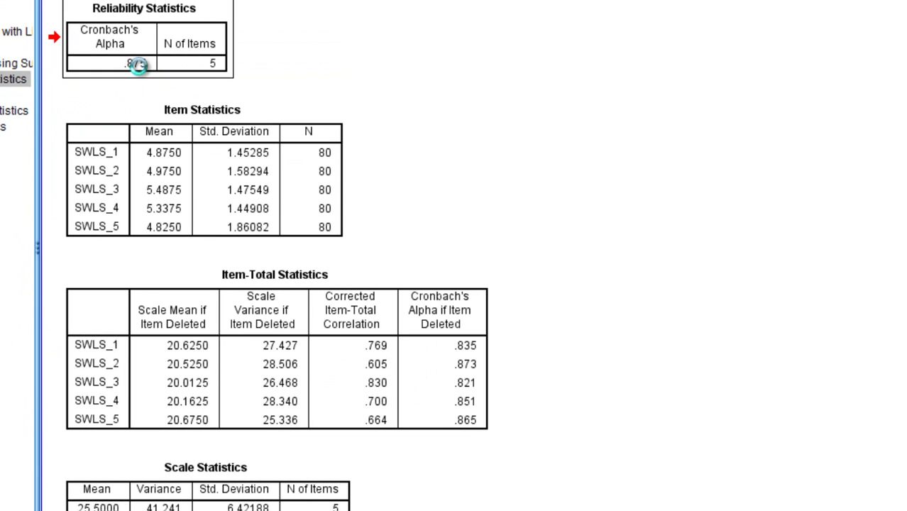
{"action": "double_click", "coordinate": [136, 64]}
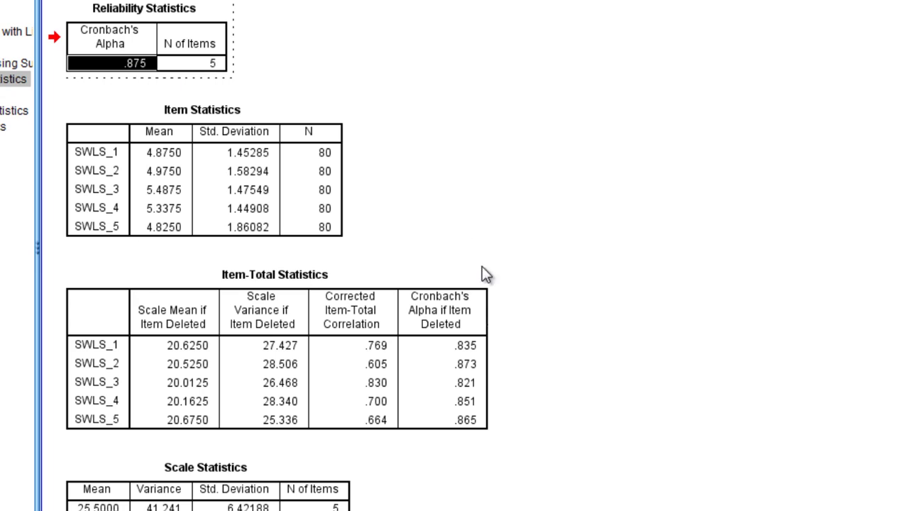
Step: Select each item's alpha-if-item-deleted value in turn: .835, .873, .821, .851 and .865
{"action": "left_click", "coordinate": [469, 325]}
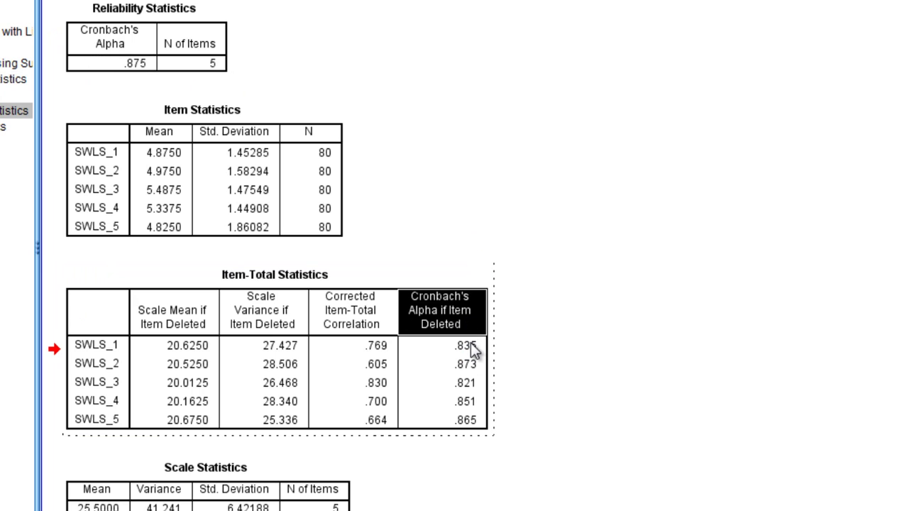
{"action": "left_click", "coordinate": [470, 345], "text": "ctrl"}
{"action": "left_click", "coordinate": [469, 365], "text": "ctrl"}
{"action": "left_click", "coordinate": [467, 382], "text": "ctrl"}
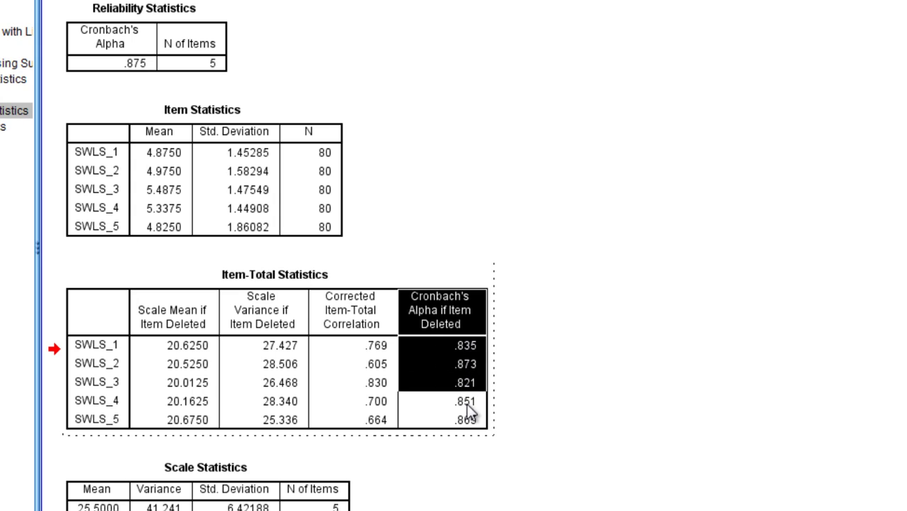
{"action": "left_click", "coordinate": [466, 402], "text": "ctrl"}
{"action": "left_click", "coordinate": [466, 420], "text": "ctrl"}
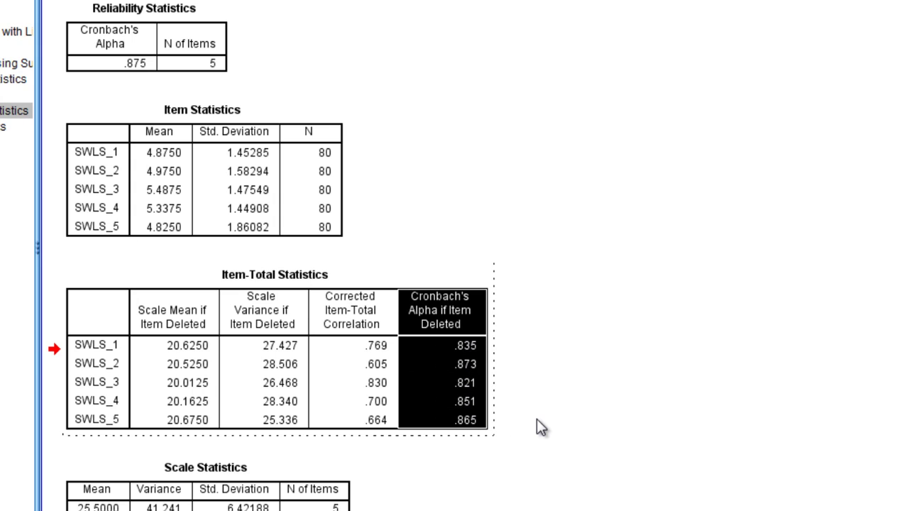
{"action": "left_click", "coordinate": [475, 351]}
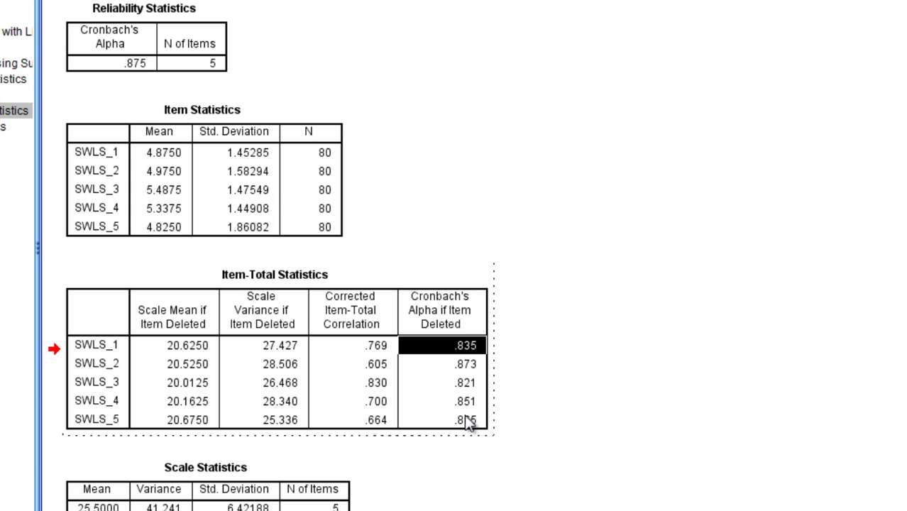
{"action": "left_click", "coordinate": [474, 365]}
{"action": "left_click", "coordinate": [468, 383]}
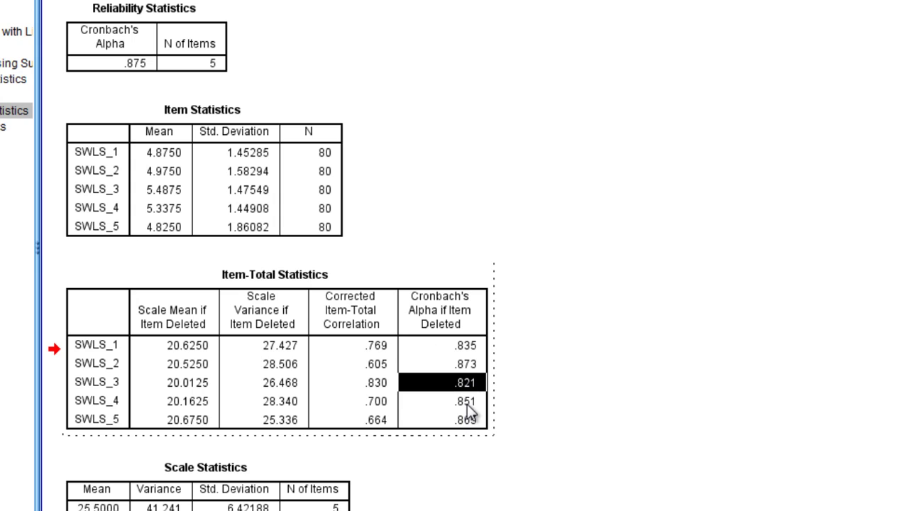
{"action": "left_click", "coordinate": [467, 402]}
{"action": "left_click", "coordinate": [472, 420]}
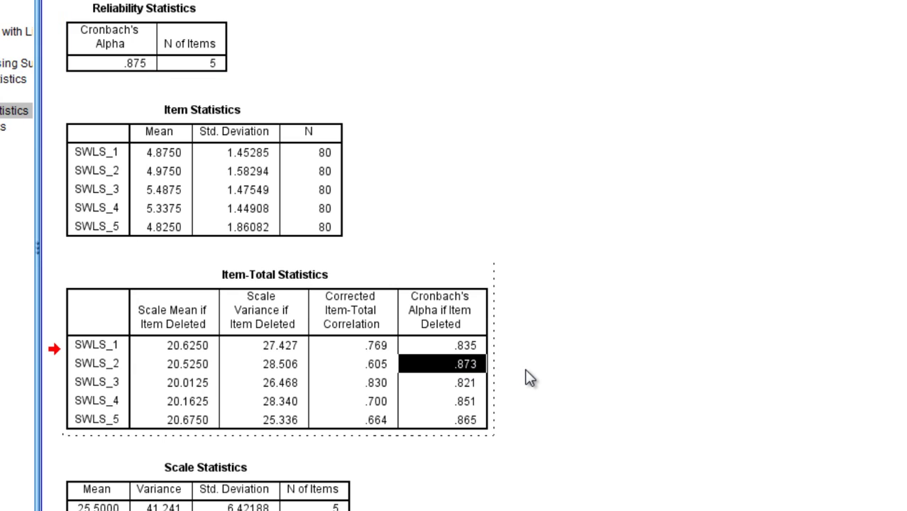
Step: Compare SWLS_2's .873 with SWLS_4's .851, then select the whole alpha-if-deleted column, .835 to .865
{"action": "left_click", "coordinate": [111, 370]}
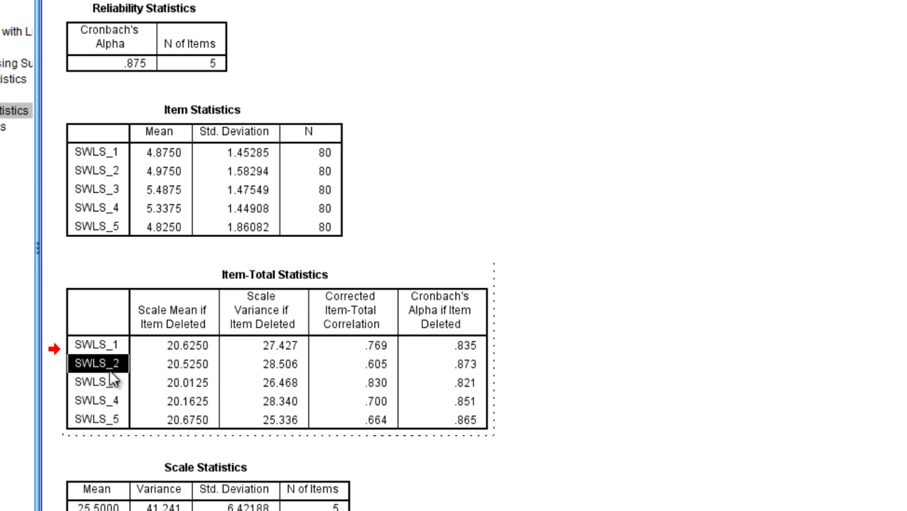
{"action": "left_click", "coordinate": [457, 365]}
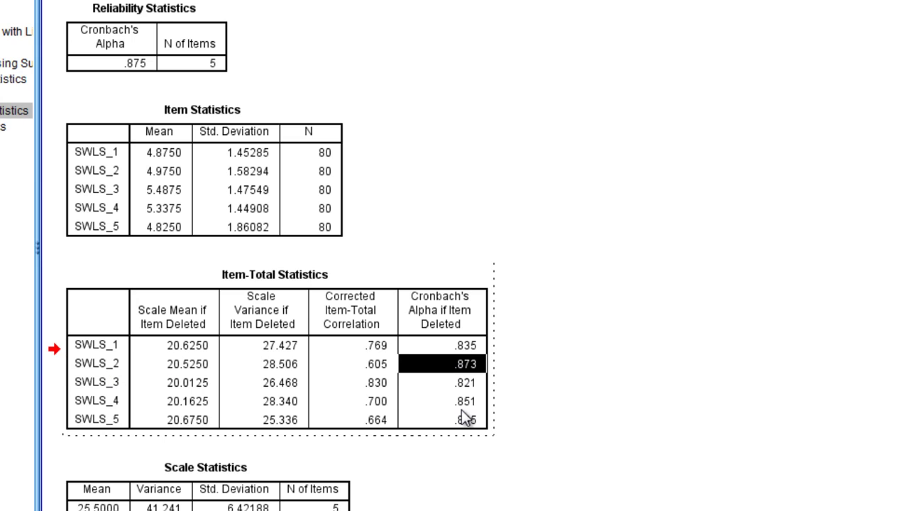
{"action": "left_click", "coordinate": [466, 403]}
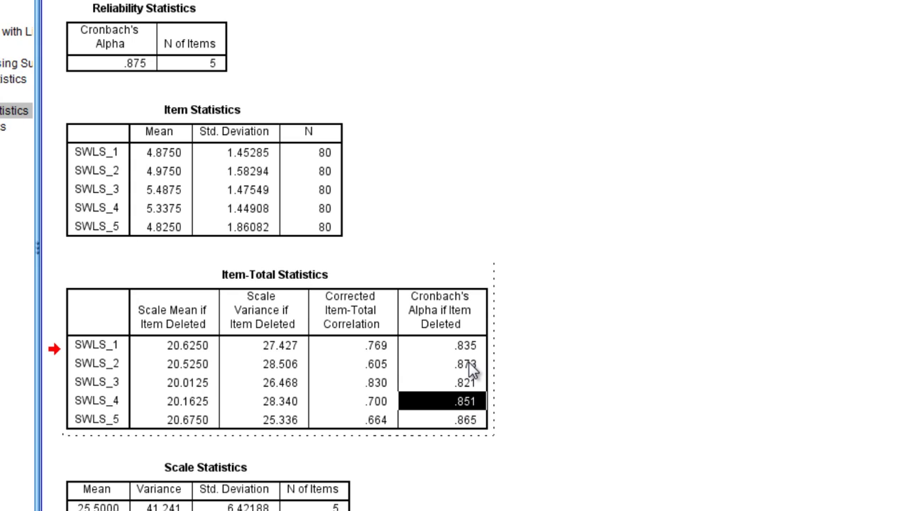
{"action": "left_click", "coordinate": [119, 367]}
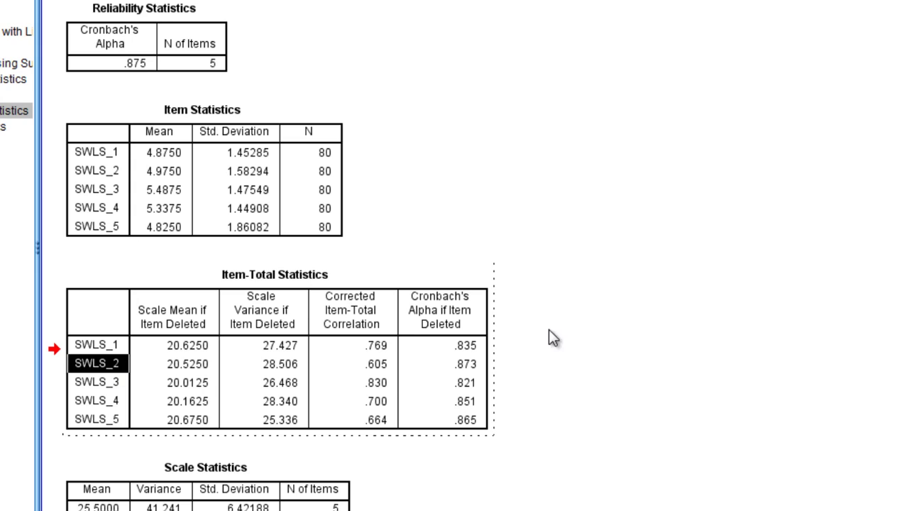
{"action": "left_click", "coordinate": [467, 369]}
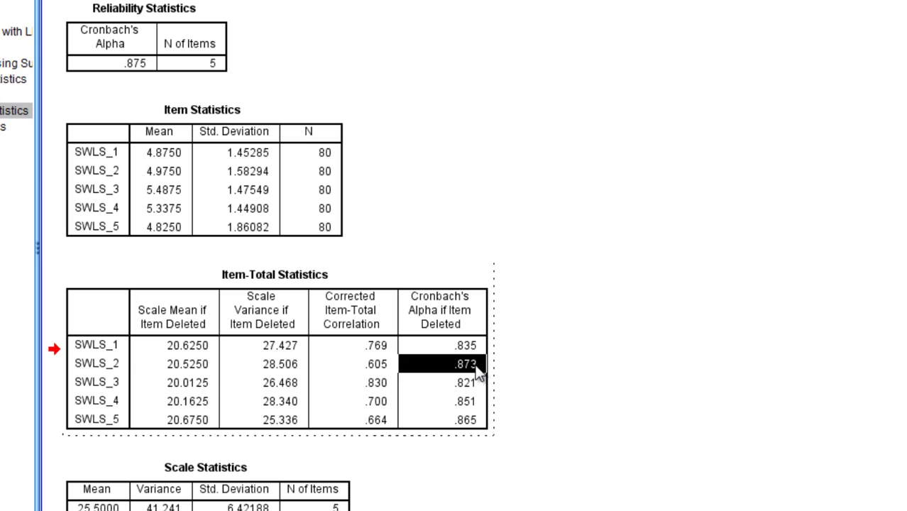
{"action": "left_click", "coordinate": [117, 363]}
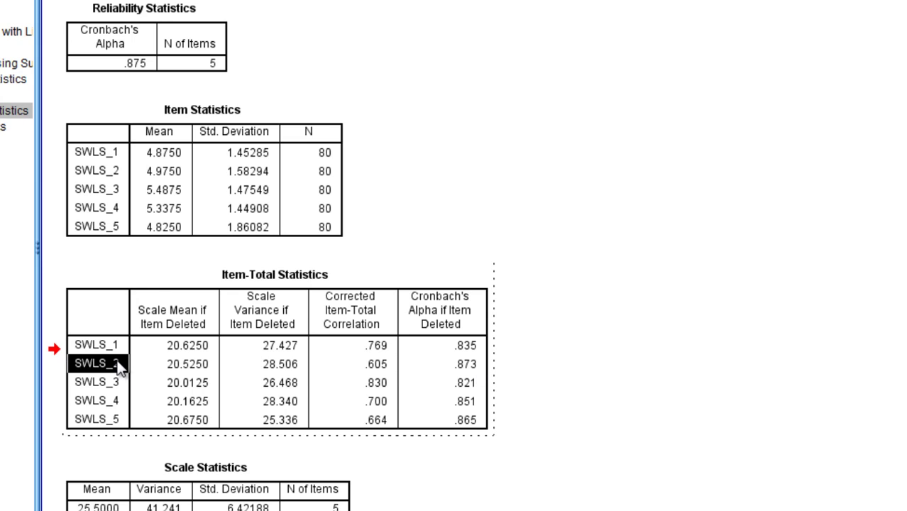
{"action": "left_click_drag", "start_coordinate": [455, 345], "coordinate": [480, 437]}
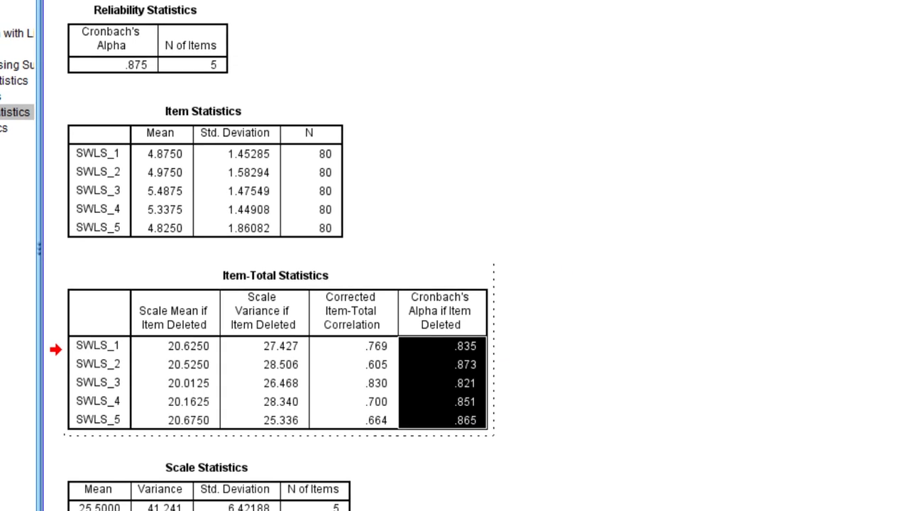
Step: Return to the Case Processing Summary (80 valid cases) and select the Reliability Statistics table
{"action": "scroll", "coordinate": [547, 294], "scroll_direction": "up", "scroll_amount": 5}
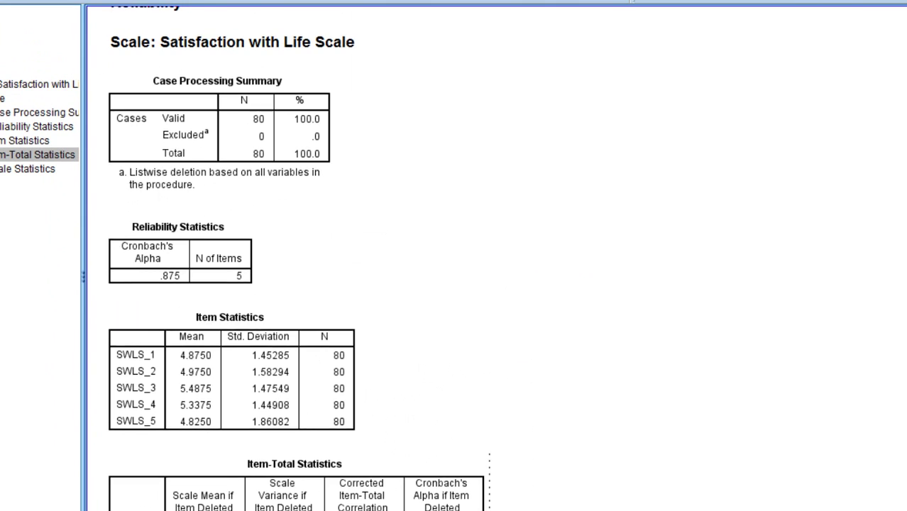
{"action": "scroll", "coordinate": [861, 152], "scroll_direction": "up", "scroll_amount": 1}
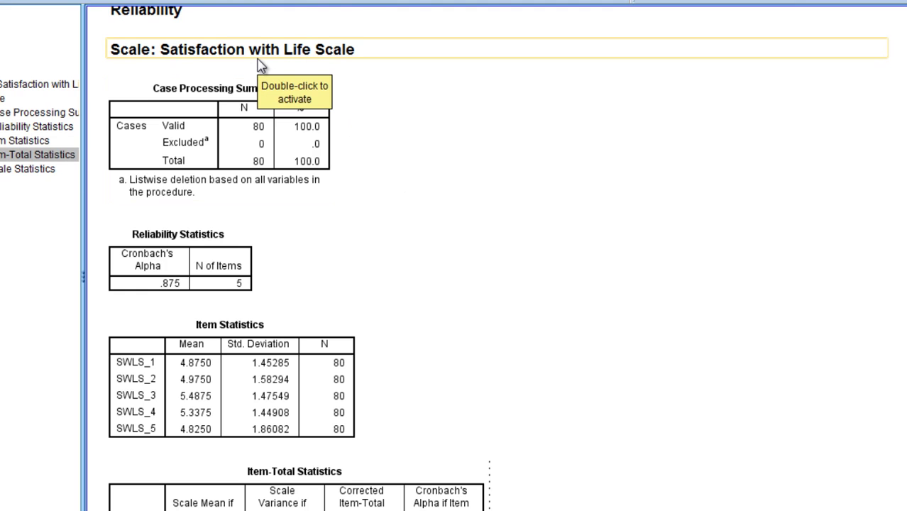
{"action": "left_click", "coordinate": [156, 276]}
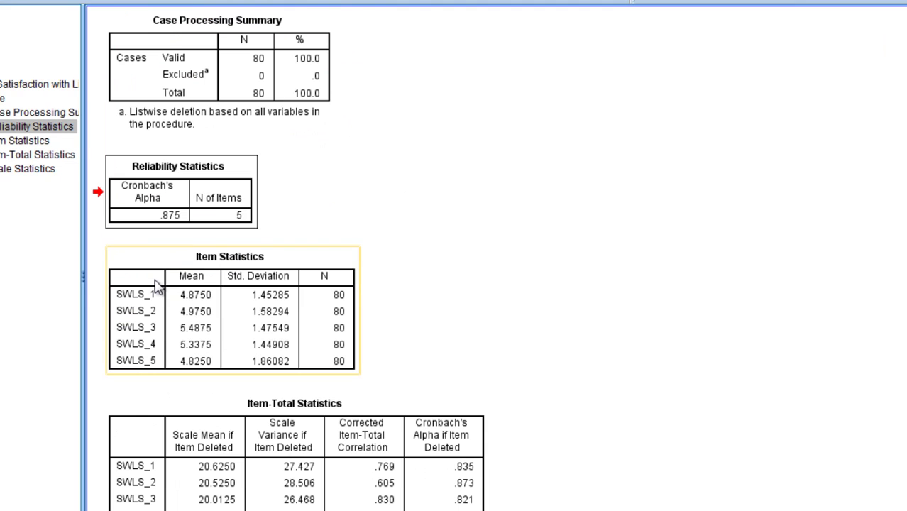